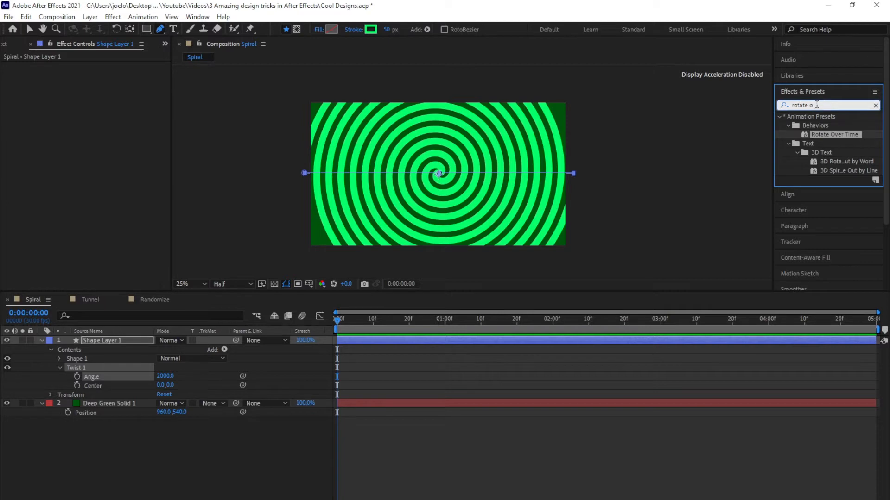
Apply the Rotate Over Time preset to the spiral's Shape Layer 1 and set its rotation to 100 degrees per second.
{"action": "left_click_drag", "start_coordinate": [834, 135], "coordinate": [420, 339]}
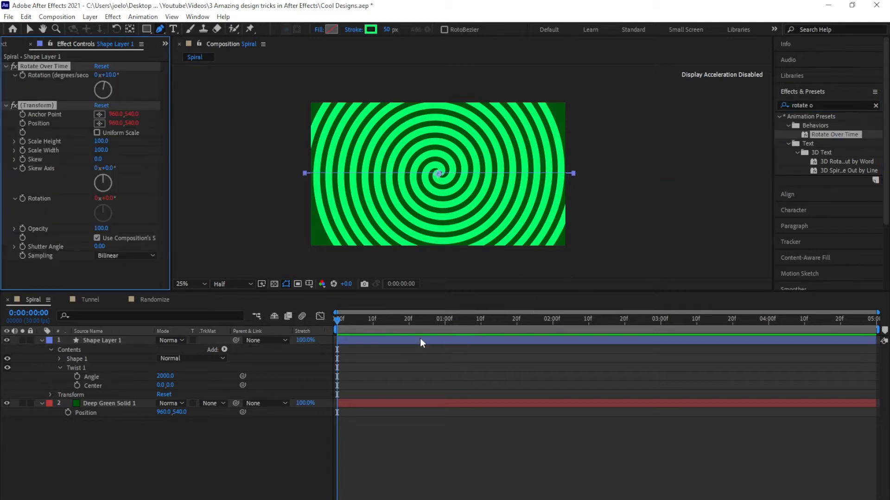
{"action": "left_click", "coordinate": [110, 75]}
{"action": "type", "text": "100"}
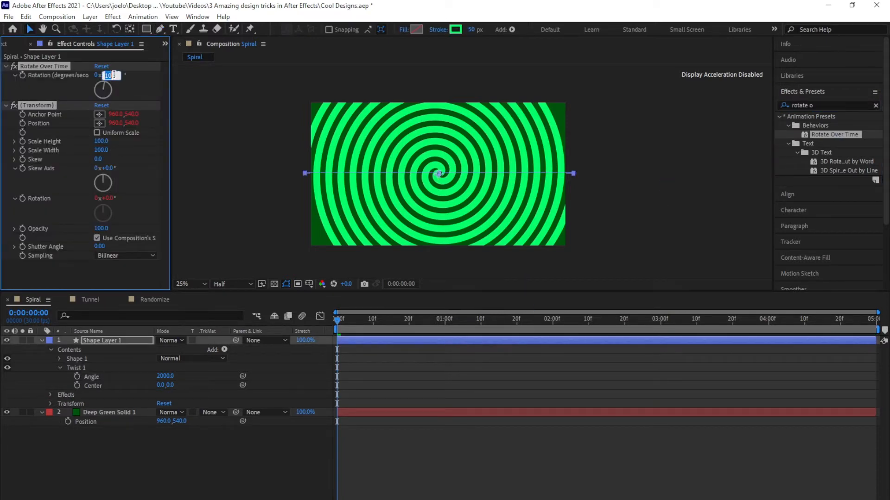
{"action": "key", "text": "Return"}
Add a new adjustment layer above Shape Layer 1 in the Spiral composition.
{"action": "left_click", "coordinate": [353, 341]}
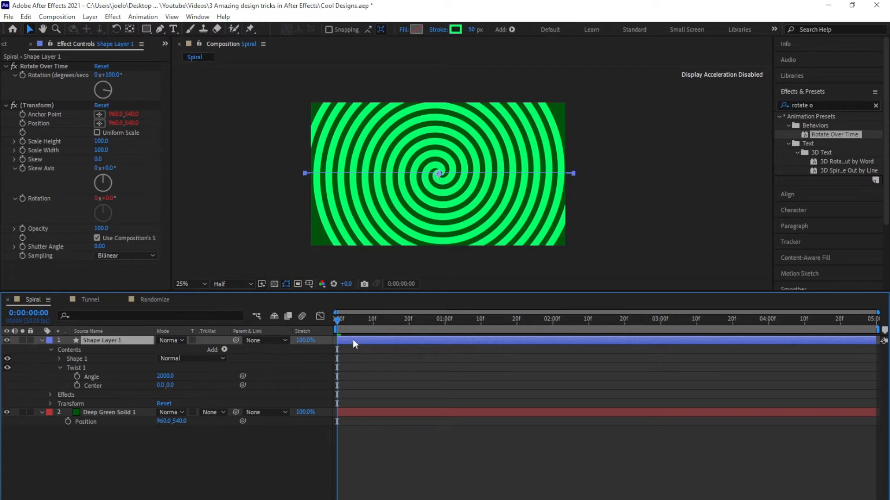
{"action": "left_click", "coordinate": [93, 16]}
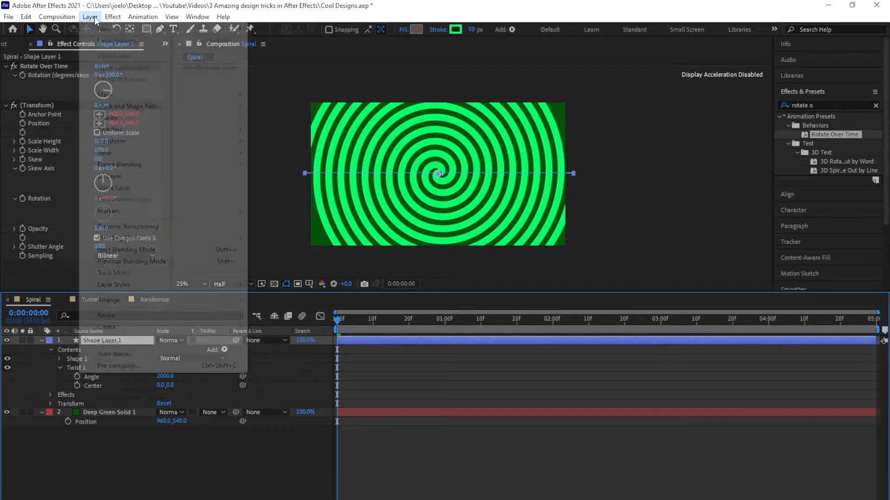
{"action": "mouse_move", "coordinate": [133, 26]}
{"action": "left_click", "coordinate": [298, 101]}
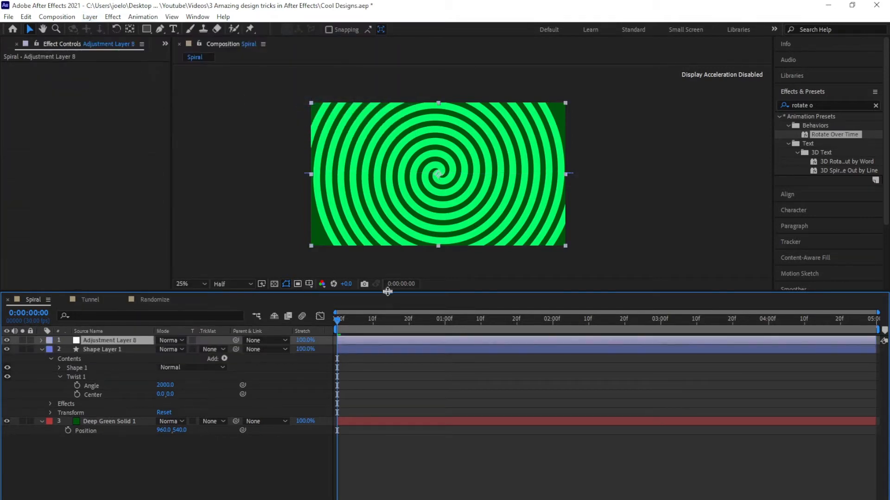
Apply the Noise effect to the adjustment layer with a noise amount of 15% and colour noise turned off.
{"action": "left_click", "coordinate": [113, 16]}
{"action": "mouse_move", "coordinate": [137, 223]}
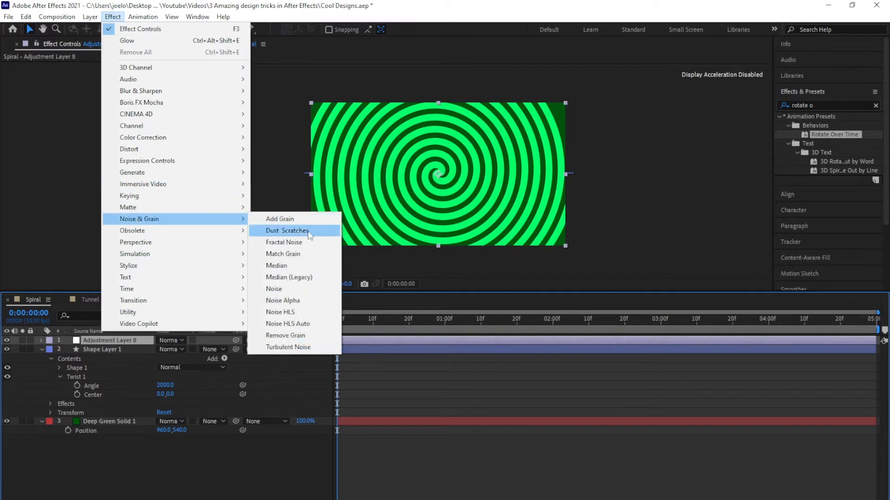
{"action": "left_click", "coordinate": [281, 288]}
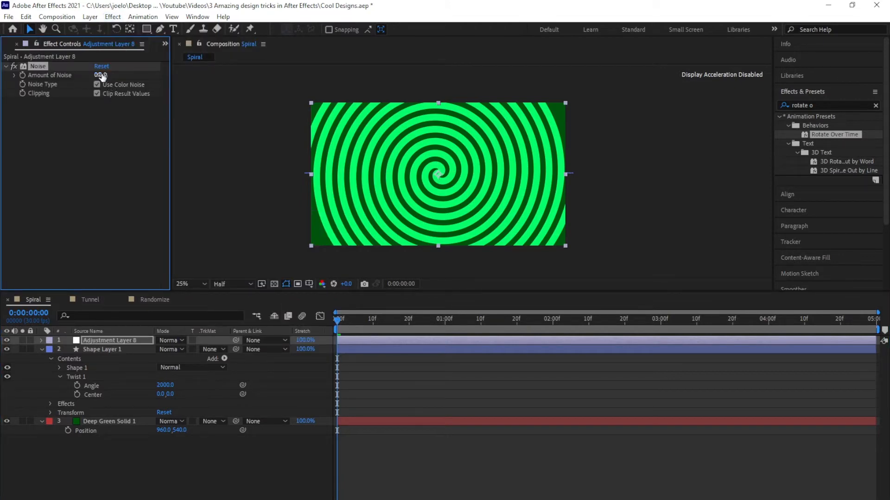
{"action": "left_click", "coordinate": [102, 76]}
{"action": "type", "text": "15"}
Apply the CC Vignette effect to the adjustment layer and set its amount to 250.
{"action": "left_click", "coordinate": [112, 17]}
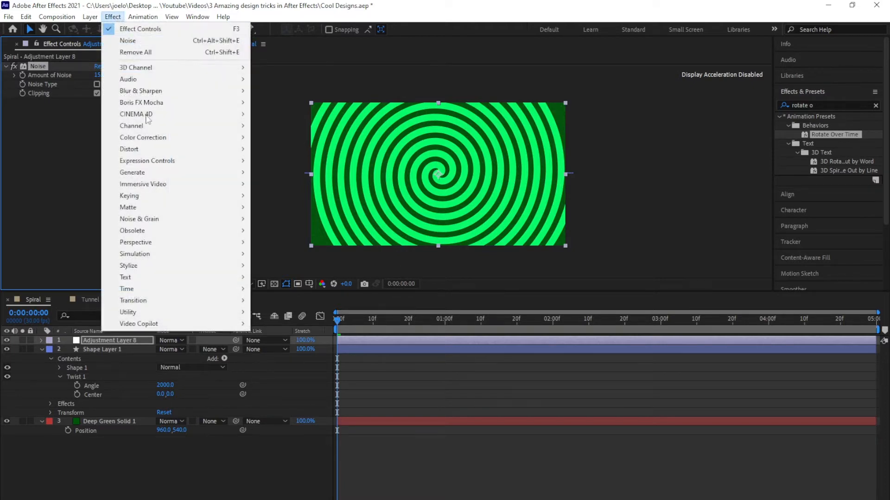
{"action": "mouse_move", "coordinate": [157, 270]}
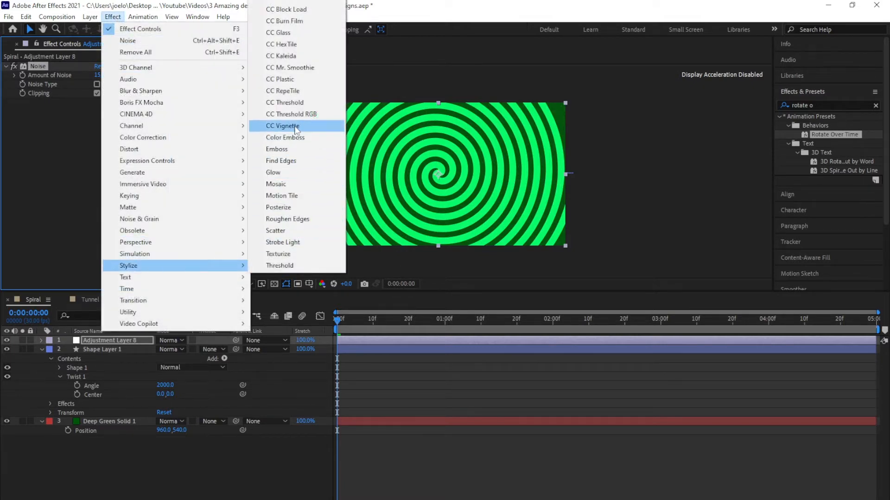
{"action": "left_click", "coordinate": [294, 126]}
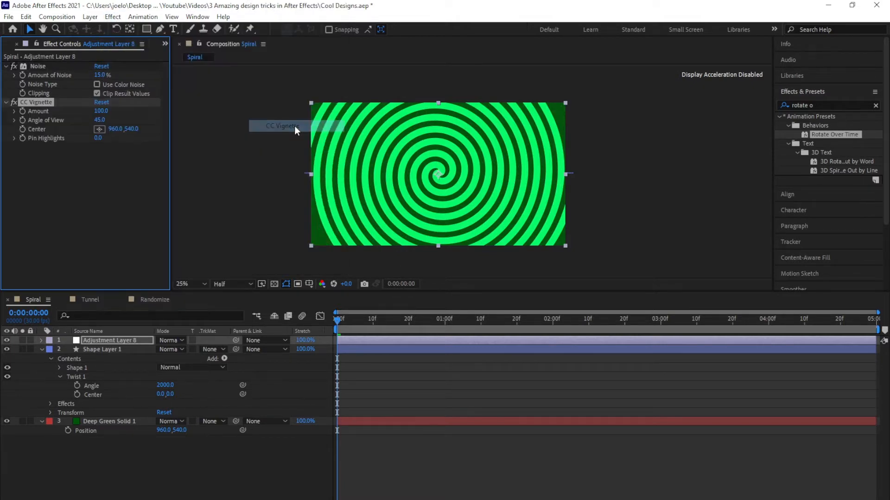
{"action": "left_click", "coordinate": [101, 111]}
{"action": "type", "text": "25"}
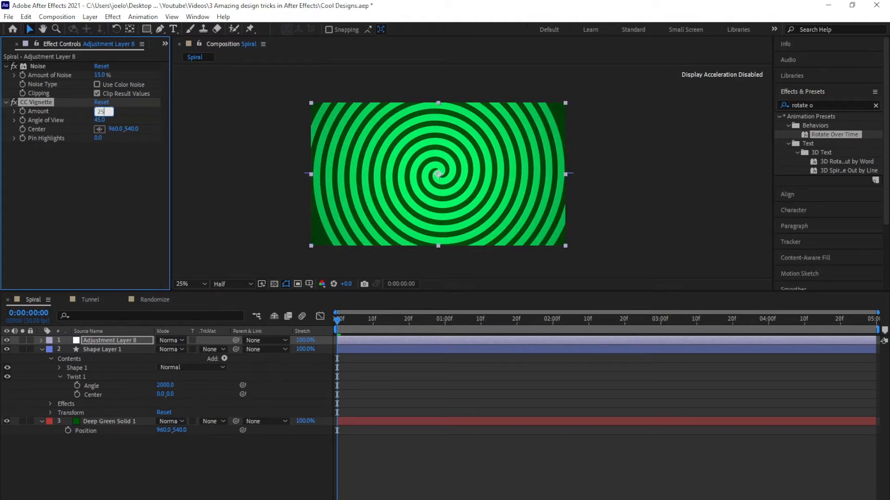
{"action": "type", "text": "0"}
{"action": "key", "text": "Return"}
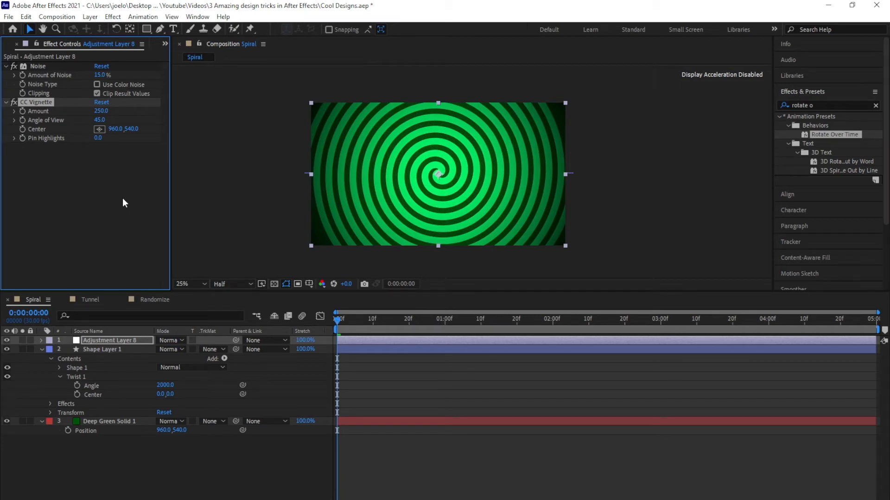
{"action": "left_click", "coordinate": [112, 17]}
{"action": "mouse_move", "coordinate": [170, 267]}
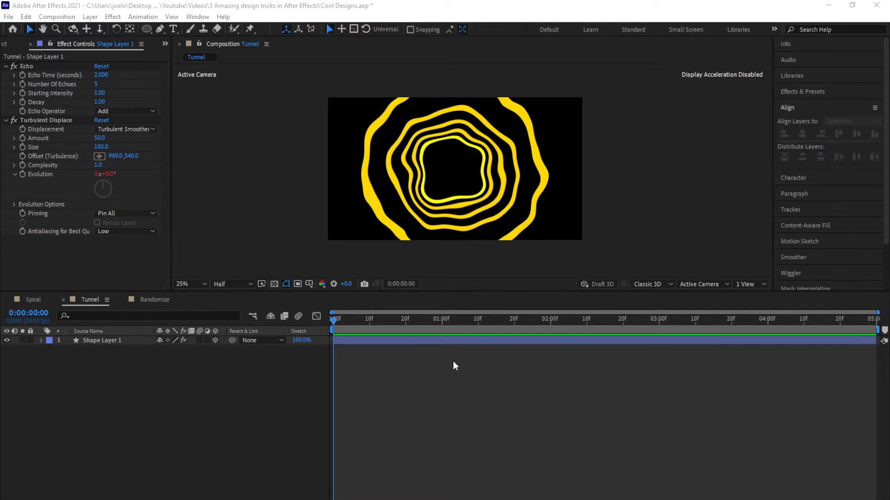
Activate the Ellipse tool in the Tunnel composition with the shape layer deselected.
{"action": "left_click", "coordinate": [406, 342]}
{"action": "left_click", "coordinate": [402, 353]}
{"action": "left_click", "coordinate": [146, 29]}
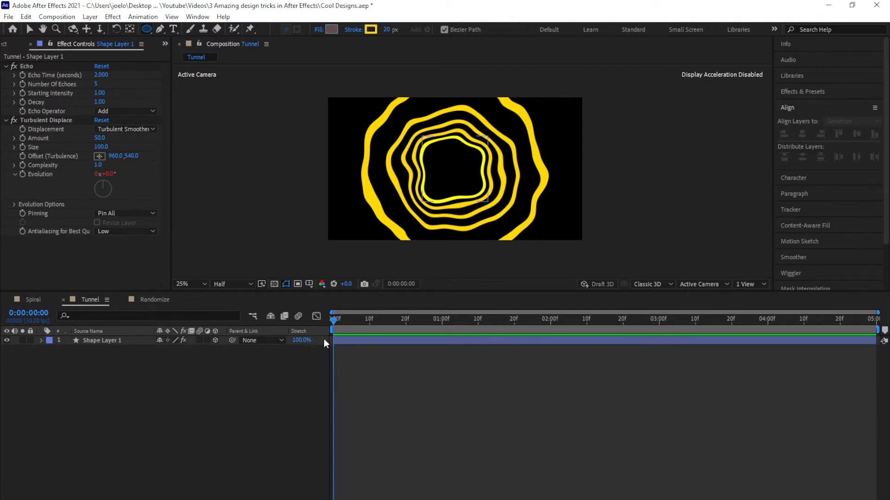
Reveal the keyframed Position of the tunnel's Shape Layer 1 and go to its second keyframe at 0:00:03:10.
{"action": "left_click", "coordinate": [349, 340]}
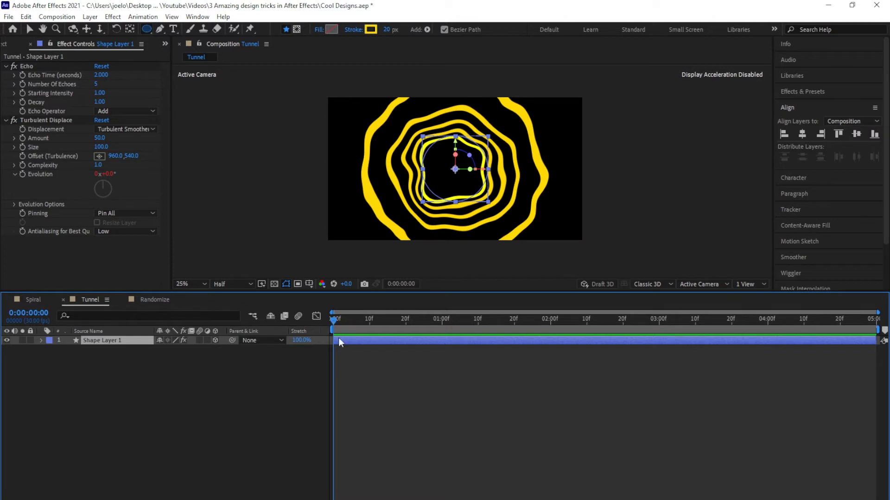
{"action": "key", "text": "u"}
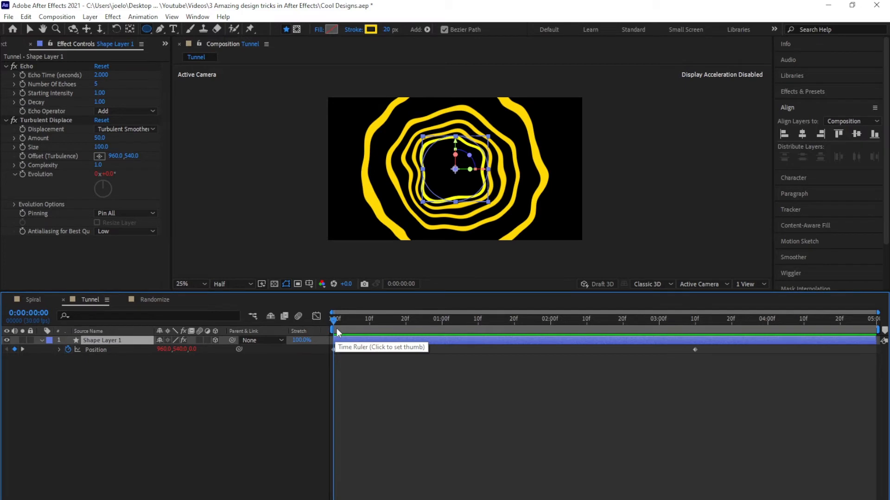
{"action": "left_click_drag", "start_coordinate": [337, 328], "coordinate": [697, 341]}
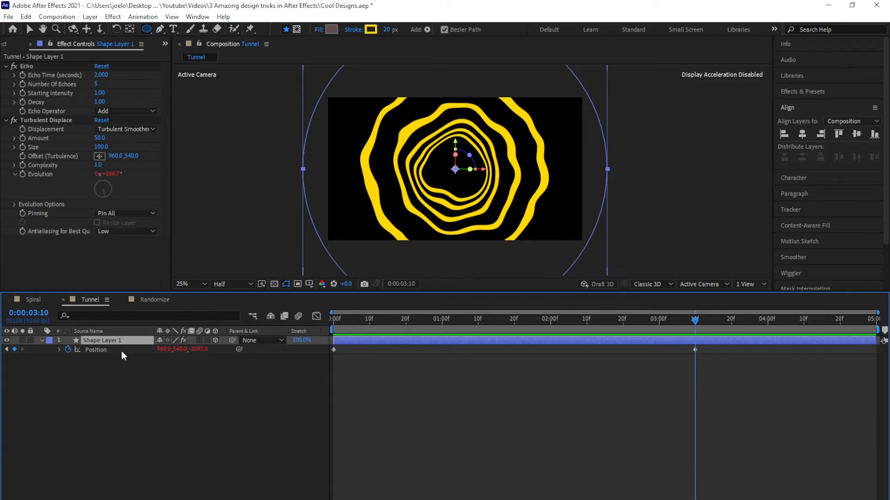
Expand the Position property and examine its loopOut() expression without changing it.
{"action": "left_click", "coordinate": [60, 350]}
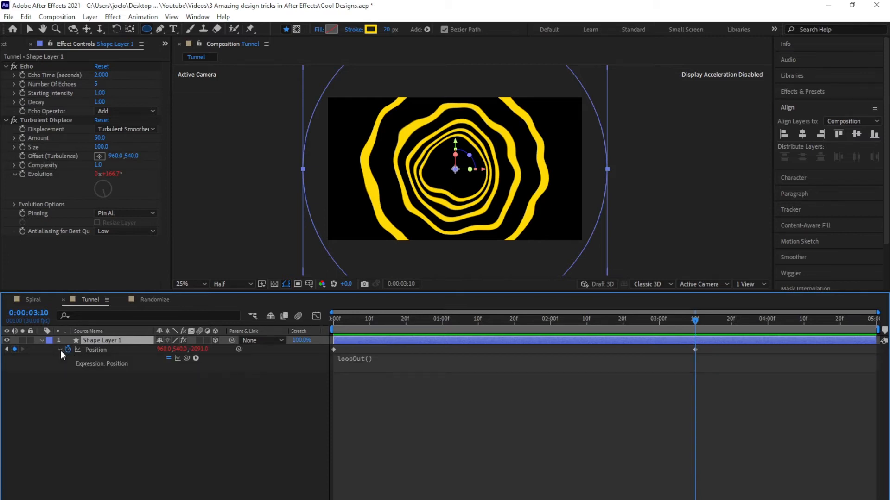
{"action": "left_click", "coordinate": [379, 360]}
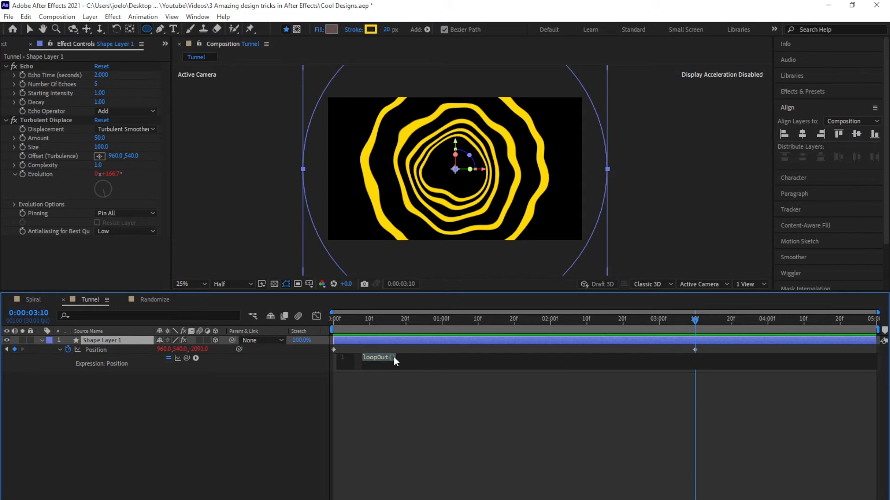
{"action": "left_click", "coordinate": [493, 416]}
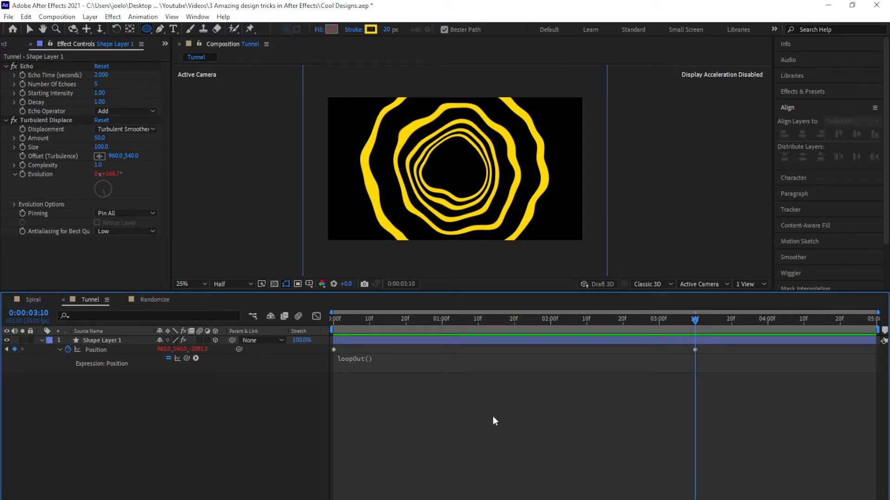
{"action": "left_click", "coordinate": [370, 341]}
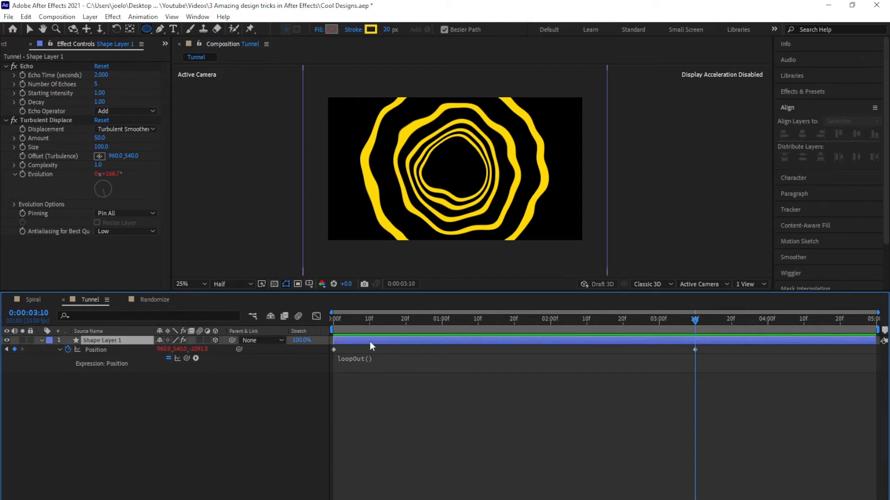
{"action": "left_click", "coordinate": [113, 17]}
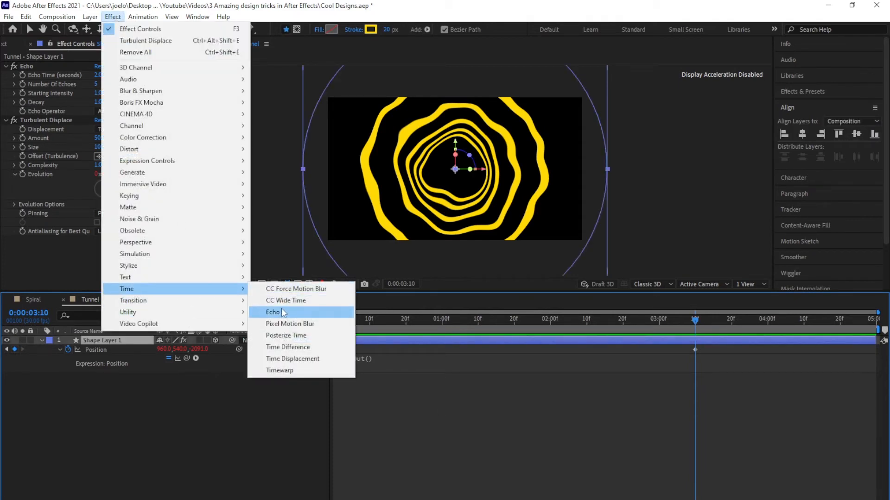
{"action": "left_click", "coordinate": [416, 412]}
{"action": "left_click", "coordinate": [416, 412]}
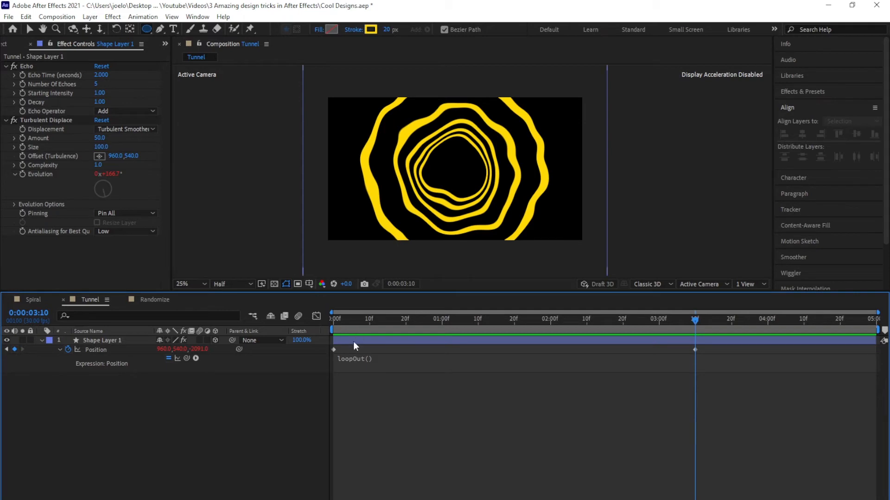
Shift the tunnel's Shape Layer 1 about 11 frames earlier in time.
{"action": "left_click_drag", "start_coordinate": [354, 341], "coordinate": [314, 294]}
{"action": "left_click", "coordinate": [112, 17]}
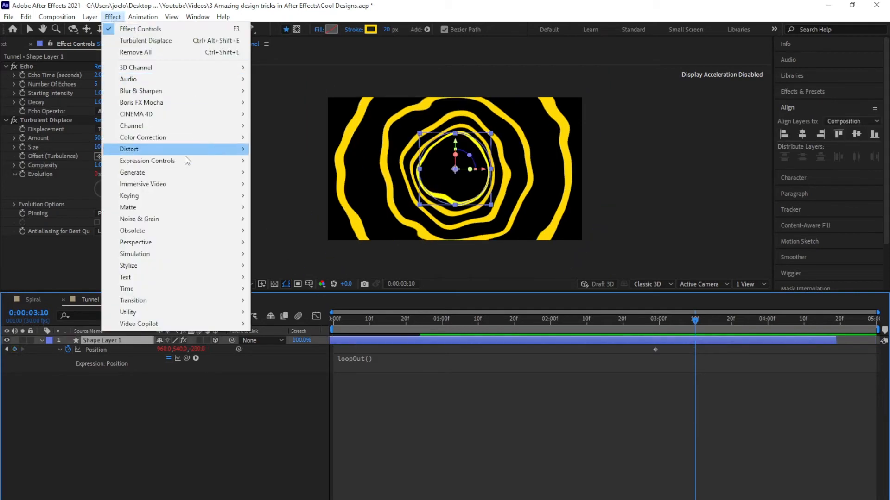
{"action": "mouse_move", "coordinate": [178, 149]}
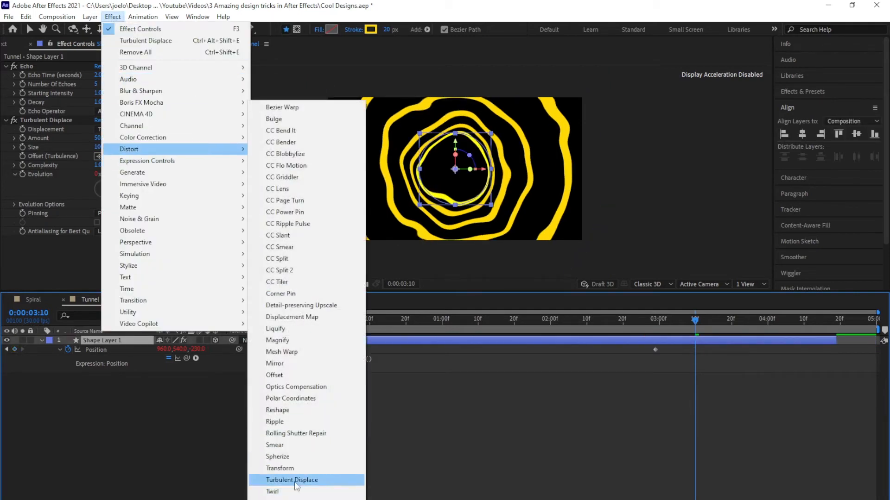
{"action": "left_click", "coordinate": [435, 447]}
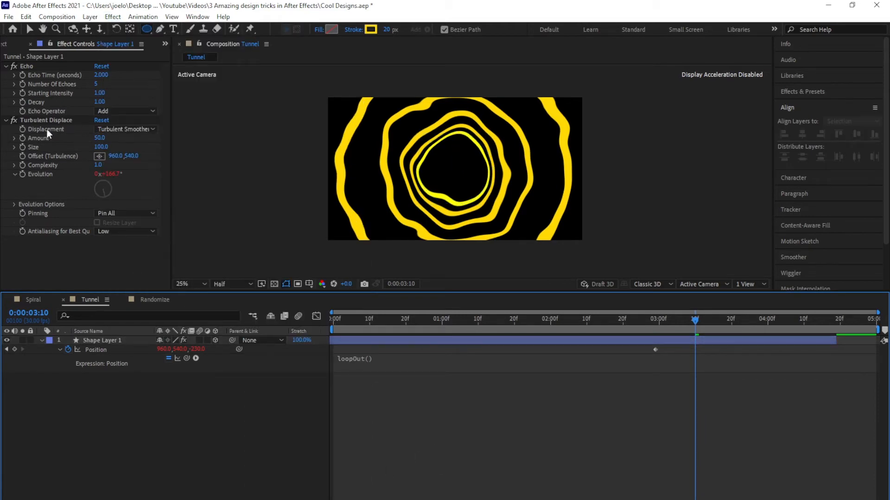
{"action": "left_click", "coordinate": [119, 129]}
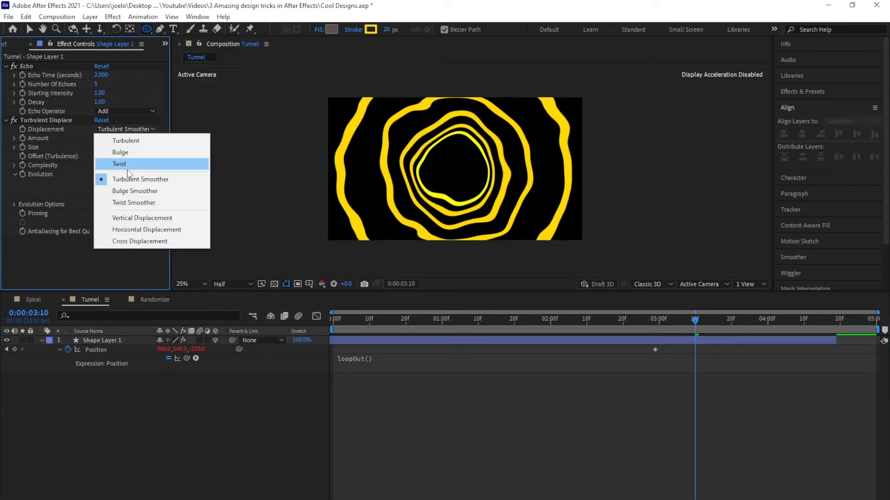
{"action": "left_click", "coordinate": [177, 368]}
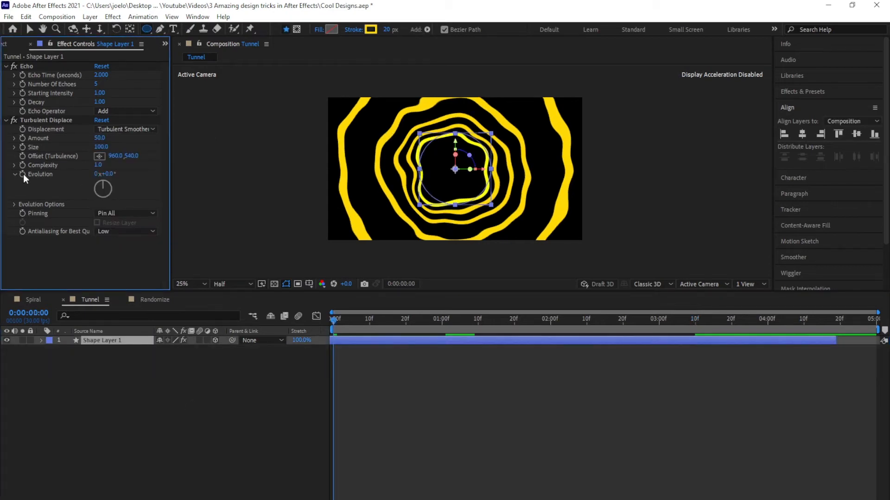
Add the expression time*100 to the Turbulent Displace Evolution property of Shape Layer 1.
{"action": "left_click", "coordinate": [22, 175], "text": "alt"}
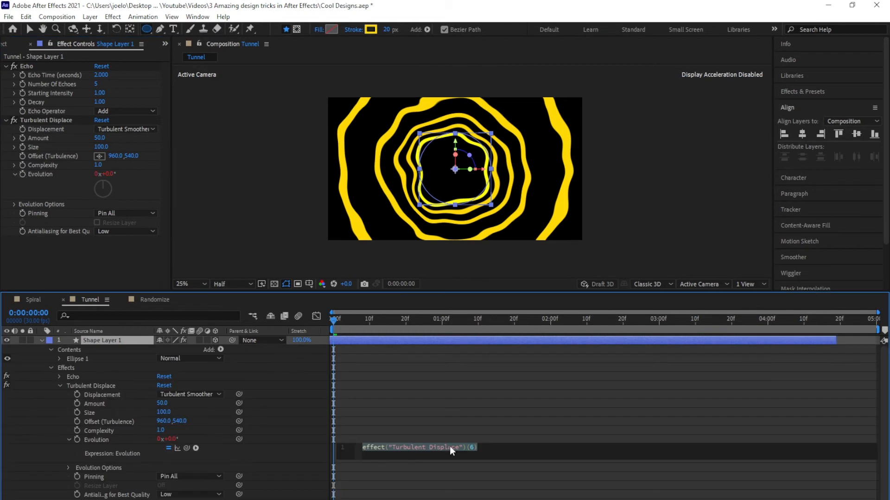
{"action": "type", "text": "time"}
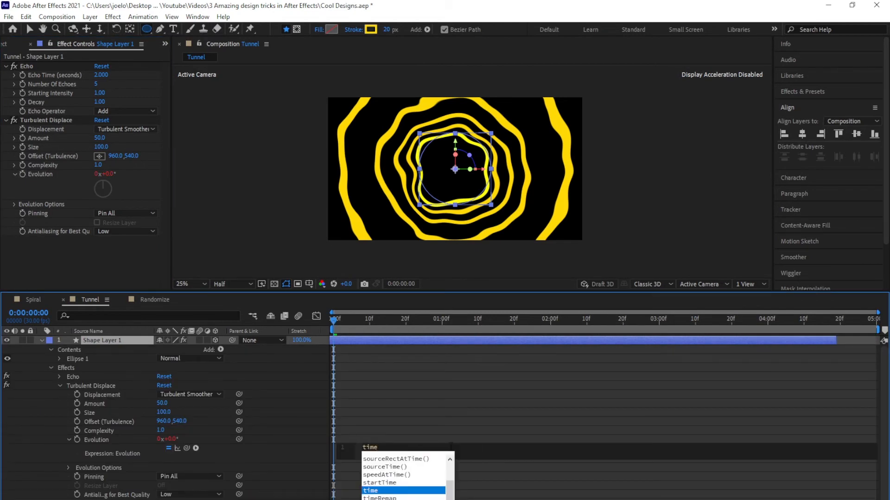
{"action": "type", "text": "*100"}
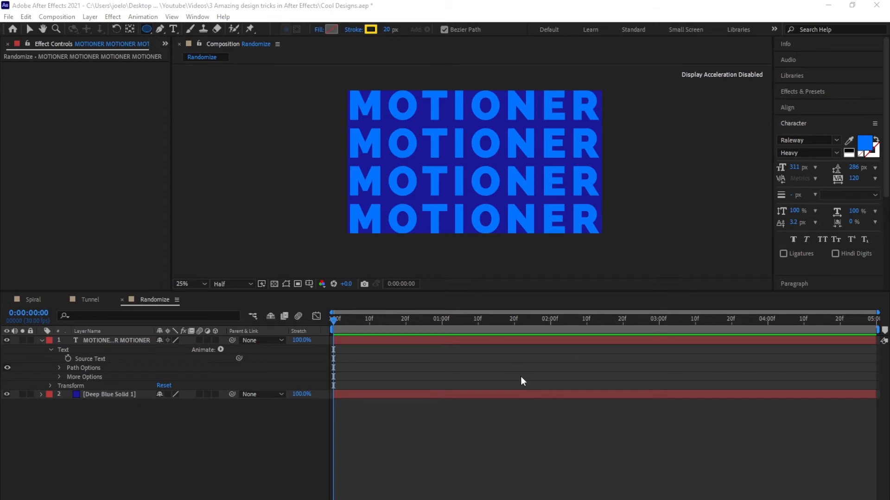
Swap the fill and stroke colours of the MOTIONER text layer and add an Opacity animator to it.
{"action": "left_click", "coordinate": [496, 343]}
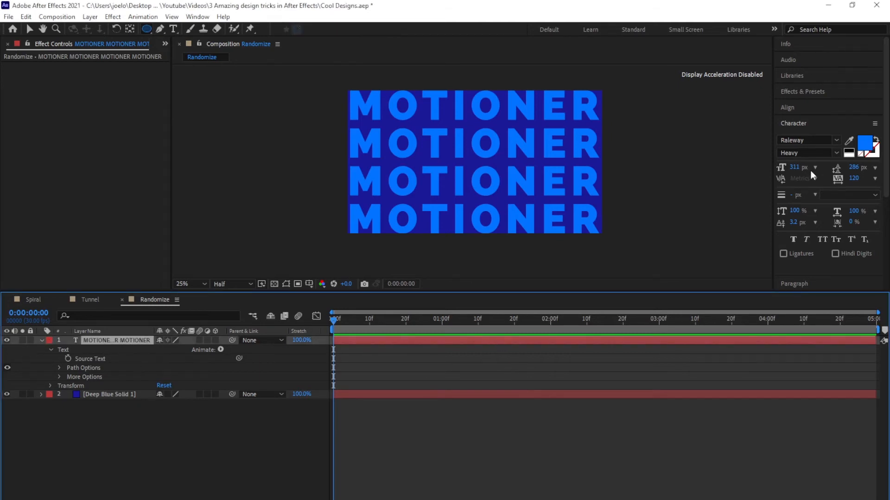
{"action": "left_click", "coordinate": [875, 139]}
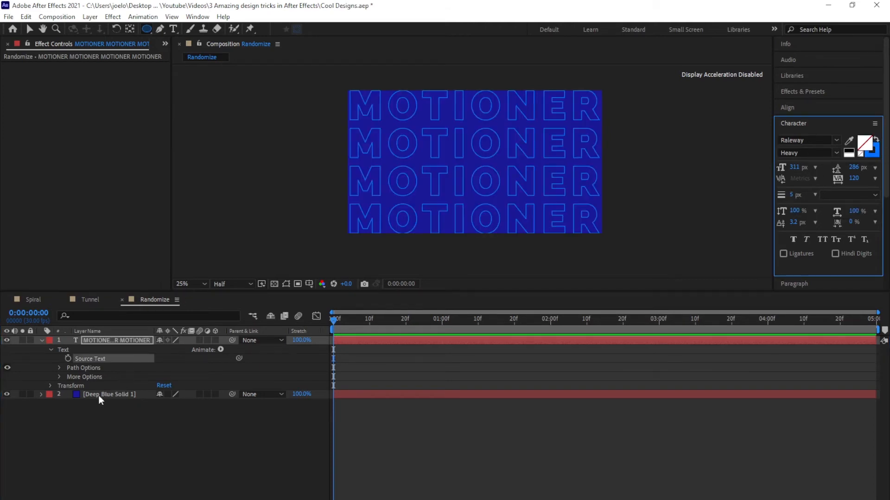
{"action": "left_click", "coordinate": [221, 351]}
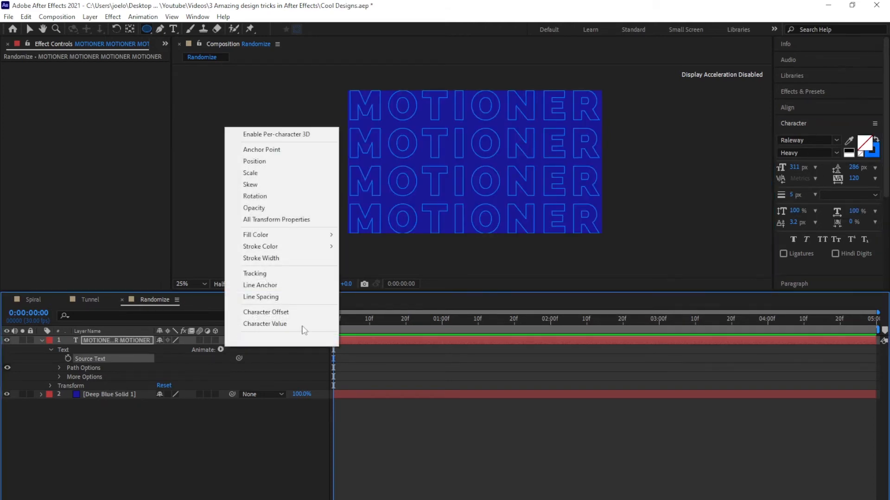
{"action": "left_click", "coordinate": [278, 208]}
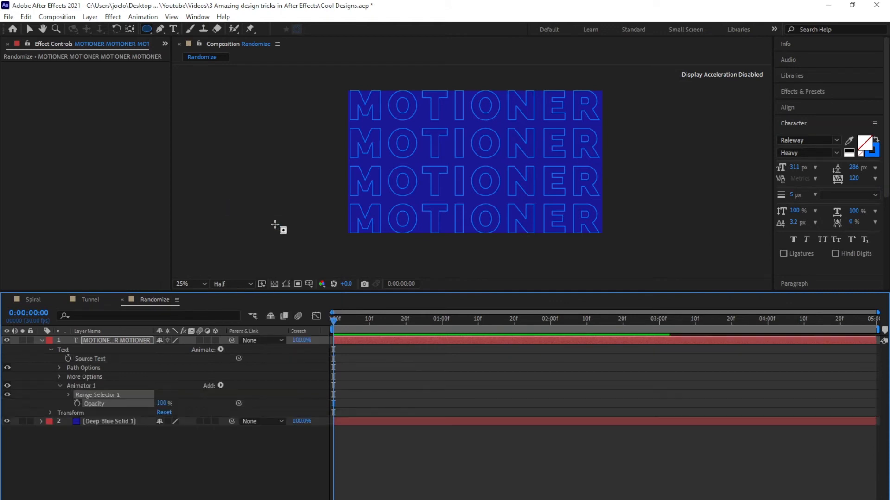
Keyframe the text animator's Opacity at 0% on the first frame and 100% at 0:00:02:01.
{"action": "left_click", "coordinate": [77, 403]}
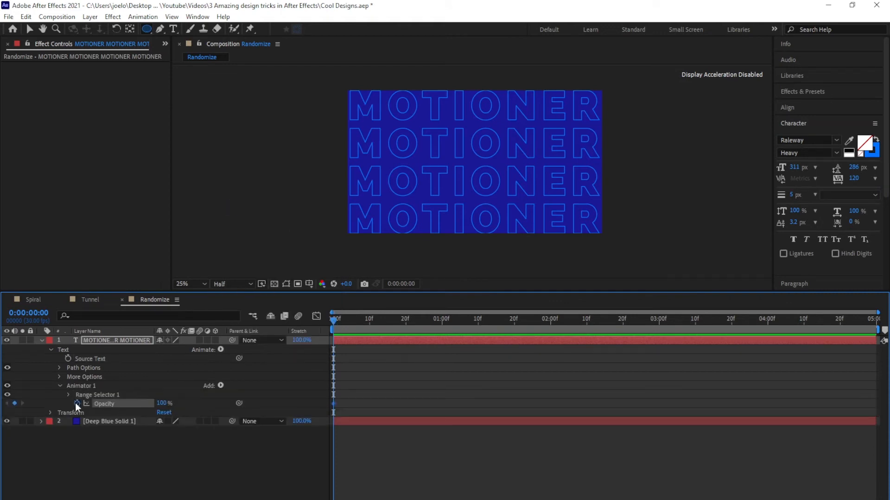
{"action": "left_click_drag", "start_coordinate": [428, 325], "coordinate": [554, 323]}
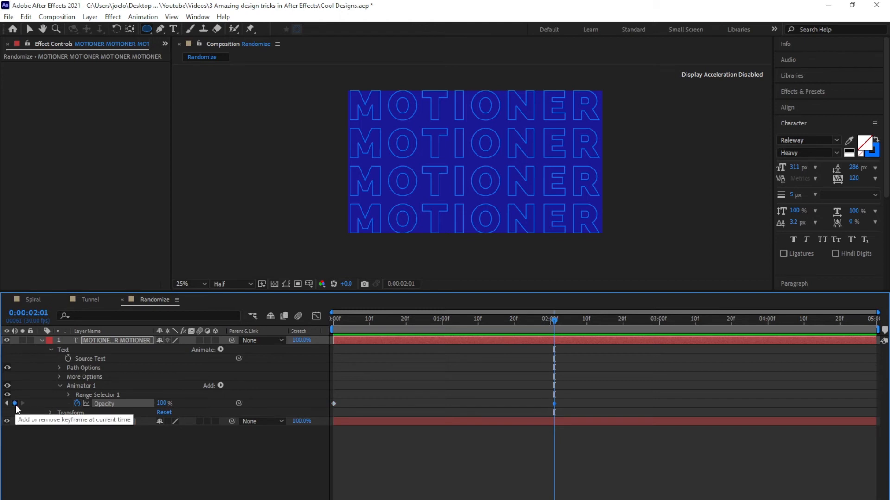
{"action": "left_click", "coordinate": [6, 403]}
{"action": "left_click_drag", "start_coordinate": [160, 403], "coordinate": [101, 404]}
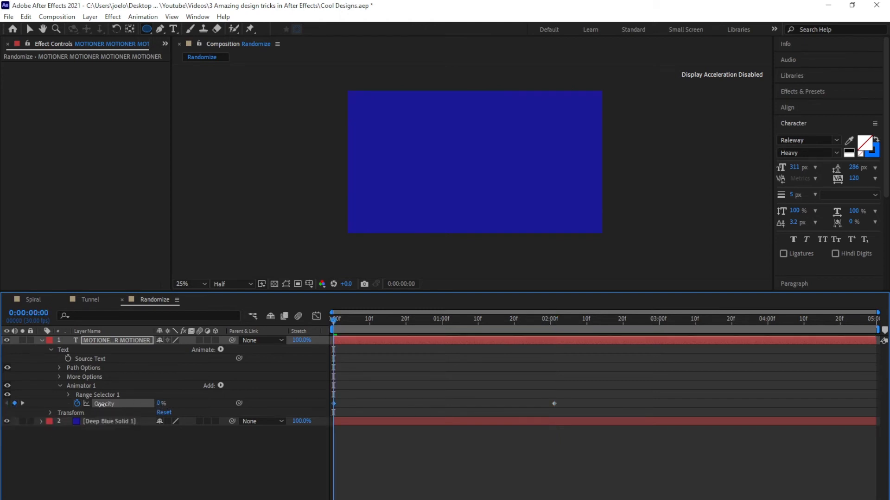
Keyframe the Range Selector 1 Start property at 0% on the first frame and at a higher percentage at 0:00:02:01.
{"action": "left_click", "coordinate": [69, 395]}
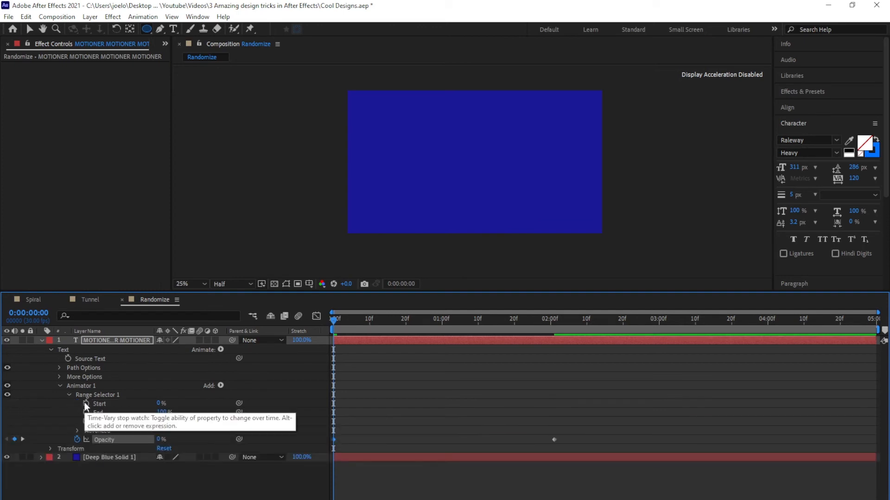
{"action": "left_click", "coordinate": [86, 404]}
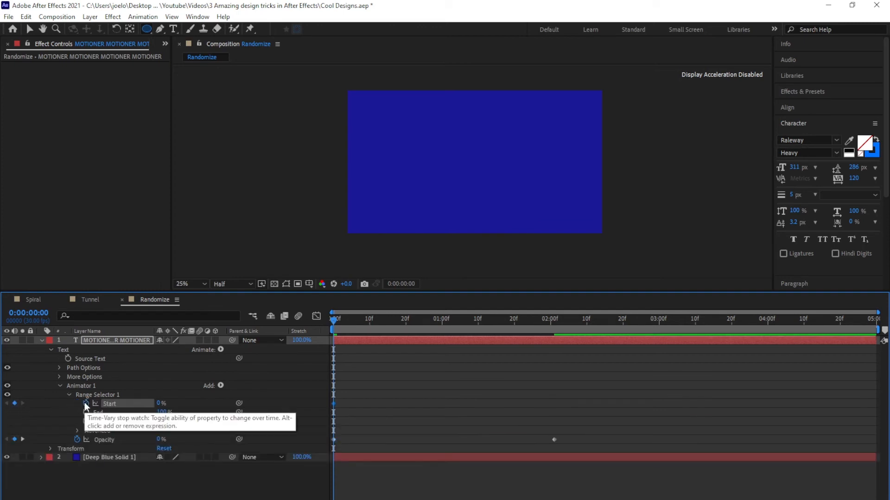
{"action": "left_click", "coordinate": [548, 323]}
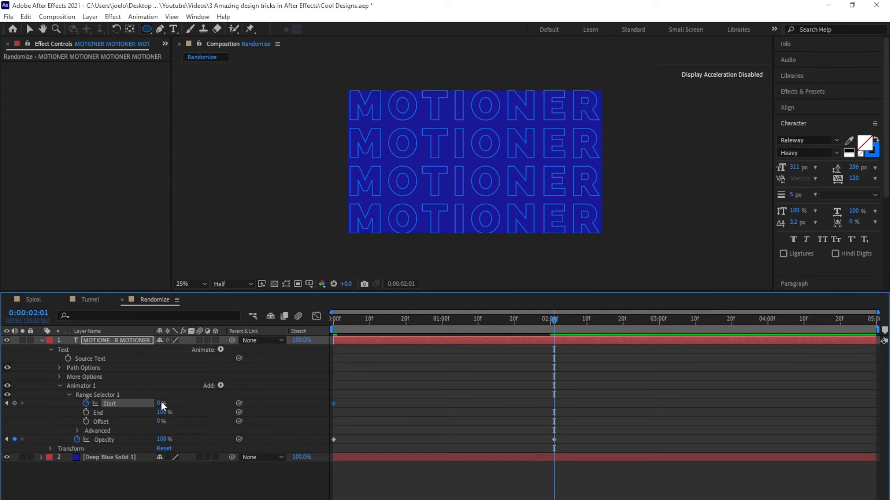
{"action": "left_click_drag", "start_coordinate": [160, 403], "coordinate": [313, 403]}
{"action": "left_click_drag", "start_coordinate": [374, 321], "coordinate": [334, 323]}
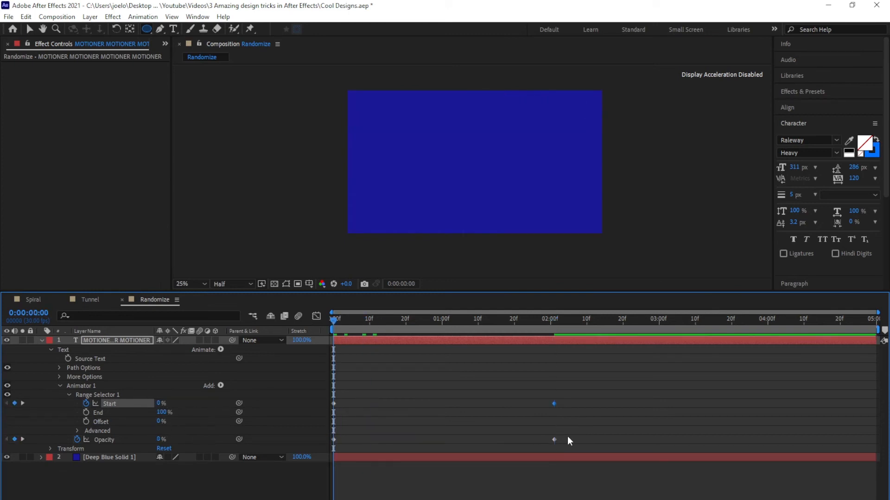
Easy-ease both Opacity keyframes and reshape the speed graph, extending the last keyframe's incoming handle back to about 0:00:01:00.
{"action": "left_click_drag", "start_coordinate": [568, 437], "coordinate": [332, 444]}
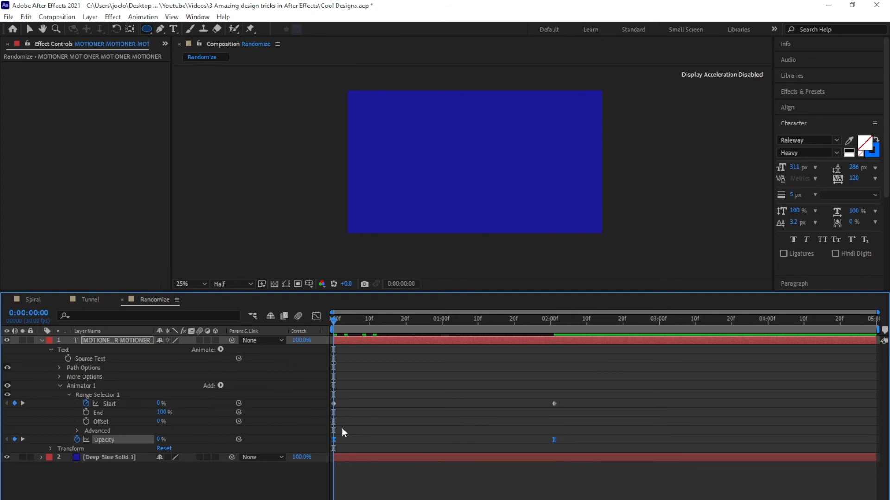
{"action": "left_click", "coordinate": [316, 317]}
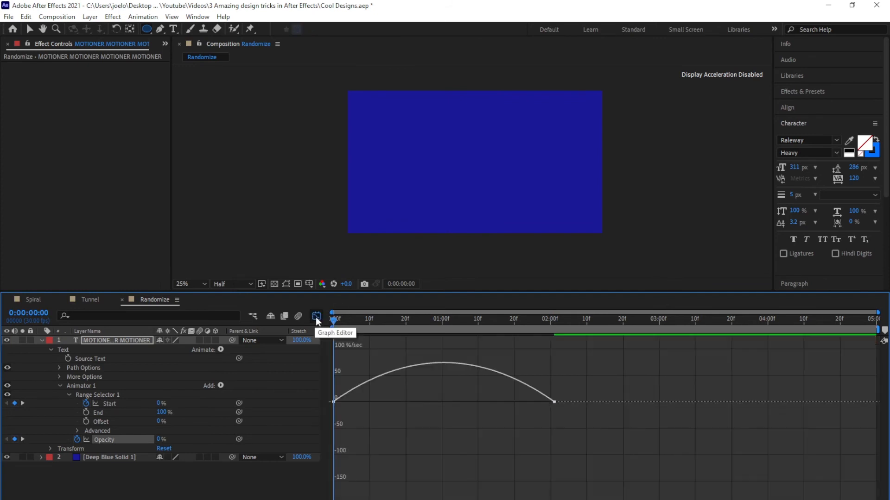
{"action": "left_click_drag", "start_coordinate": [573, 399], "coordinate": [443, 402]}
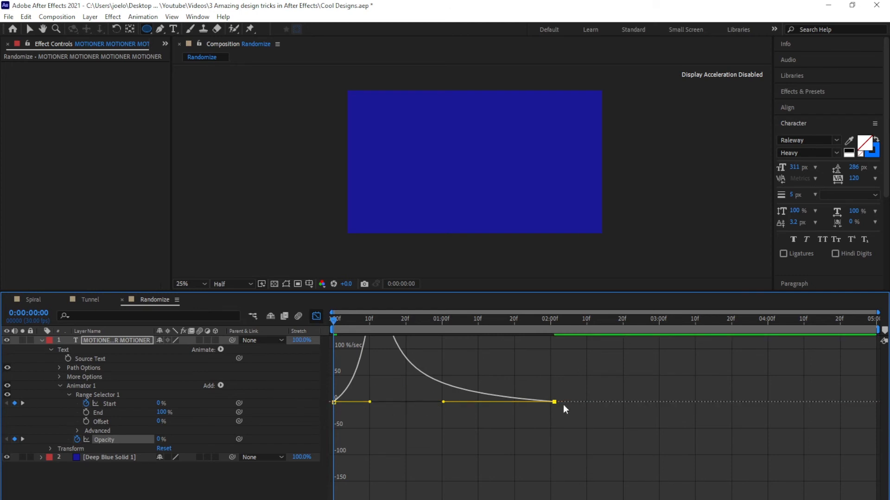
{"action": "left_click", "coordinate": [316, 317]}
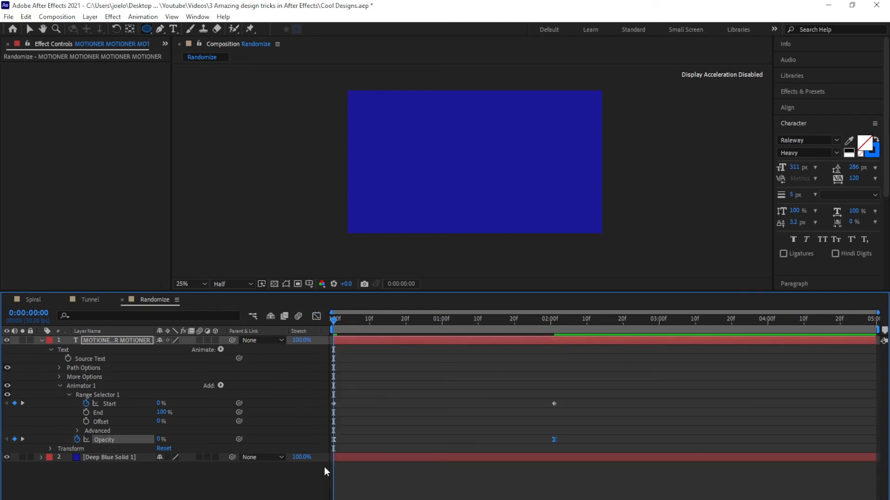
Turn on Randomize Order in the Advanced options of Range Selector 1.
{"action": "left_click", "coordinate": [78, 430]}
{"action": "scroll", "coordinate": [98, 430], "scroll_direction": "down", "scroll_amount": 1}
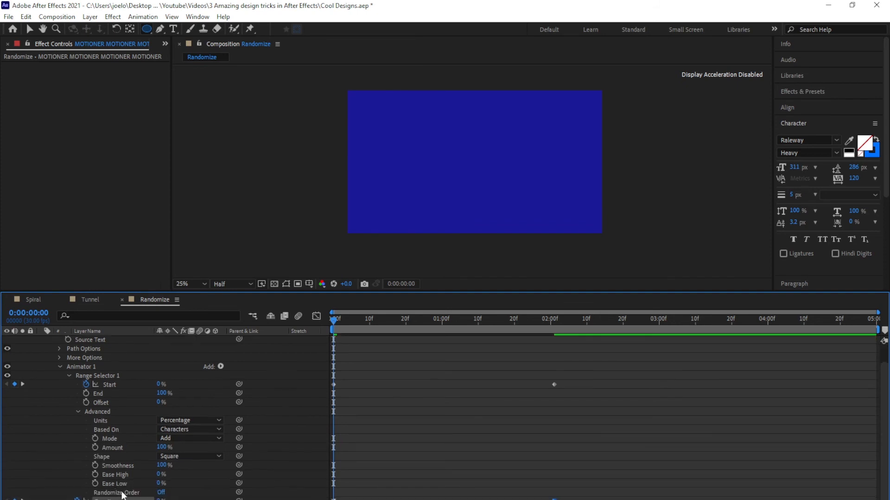
{"action": "left_click", "coordinate": [161, 493]}
{"action": "scroll", "coordinate": [388, 360], "scroll_direction": "up", "scroll_amount": 1}
Show only the keyframed properties of the MOTIONER text layer and duplicate the layer.
{"action": "left_click", "coordinate": [382, 346]}
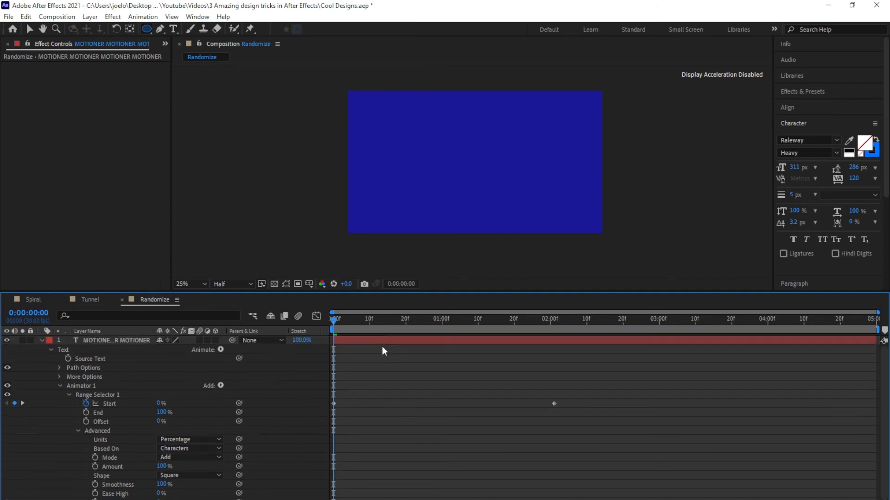
{"action": "key", "text": "u"}
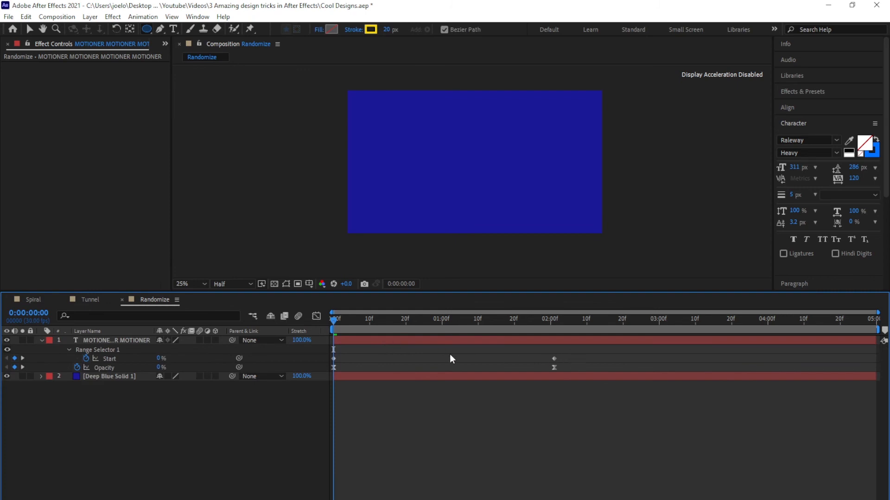
{"action": "left_click", "coordinate": [408, 340]}
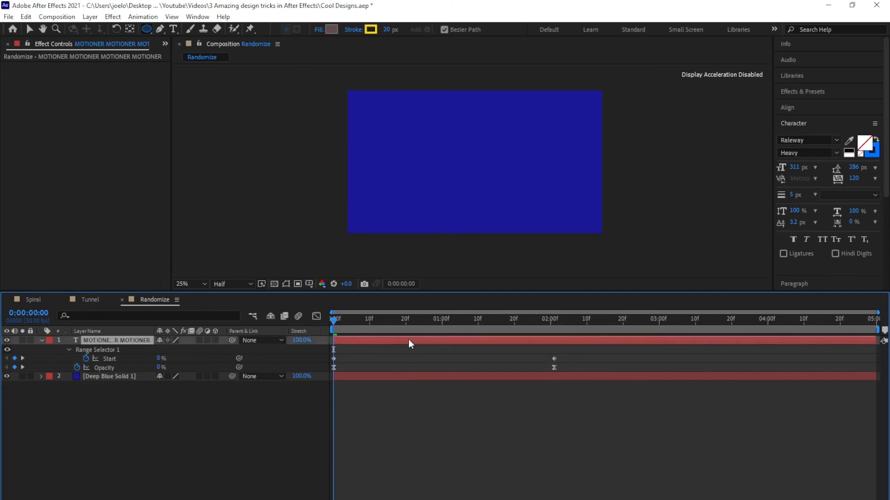
{"action": "key", "text": "ctrl+d"}
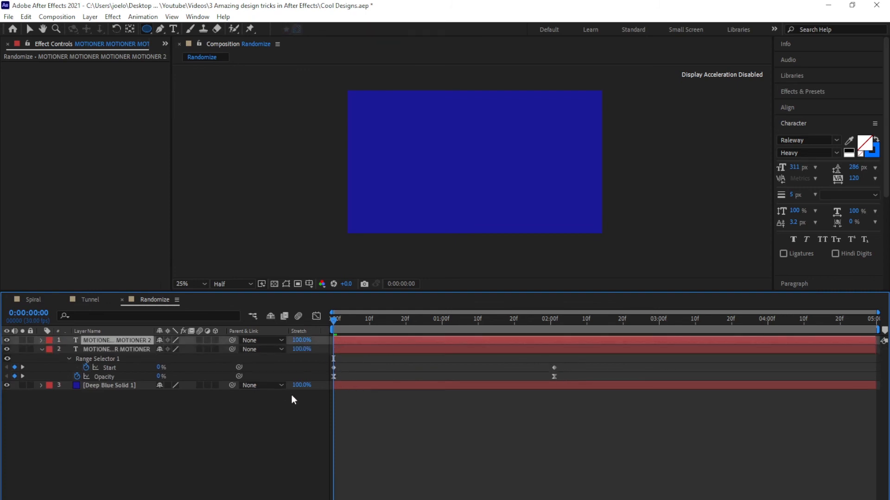
Expand the Advanced options of the duplicated text layer's Range Selector 1 and swap the duplicate's fill and stroke colours.
{"action": "left_click", "coordinate": [41, 340]}
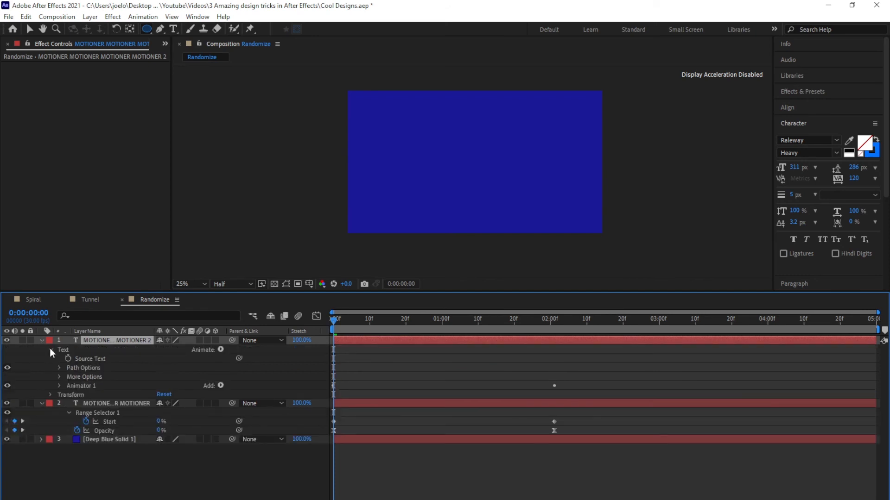
{"action": "left_click", "coordinate": [58, 385]}
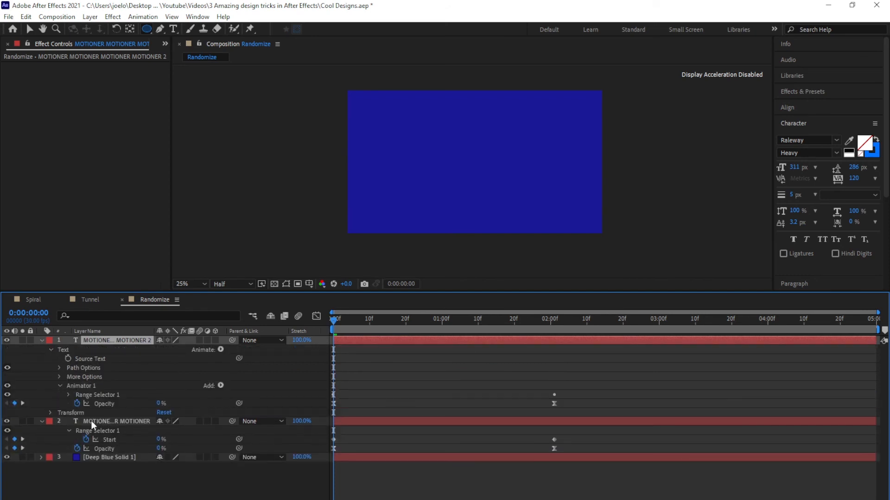
{"action": "left_click", "coordinate": [69, 395]}
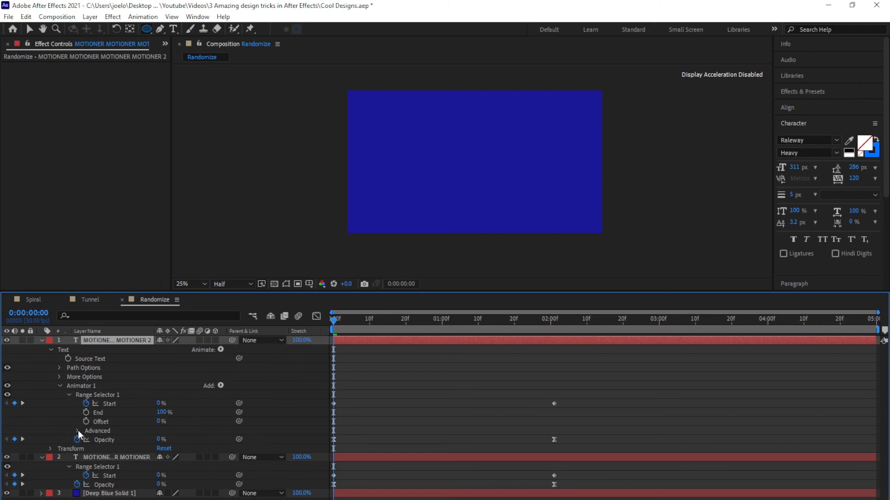
{"action": "left_click", "coordinate": [78, 431]}
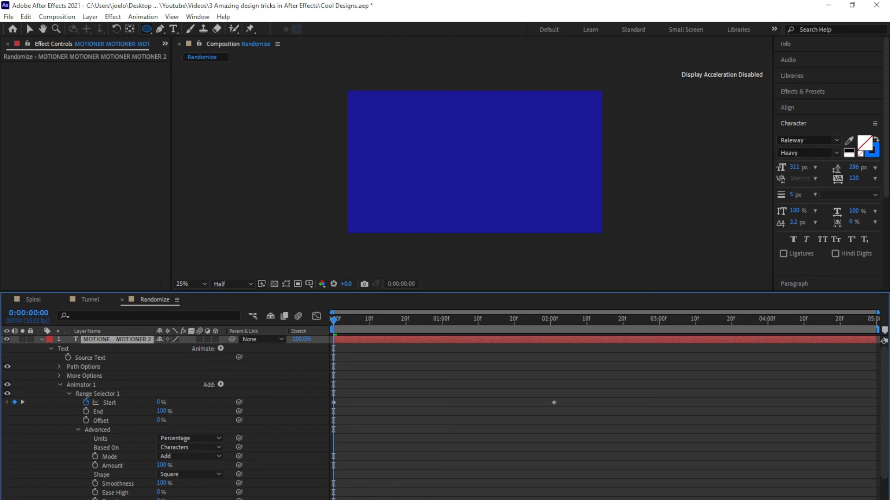
{"action": "left_click", "coordinate": [877, 141]}
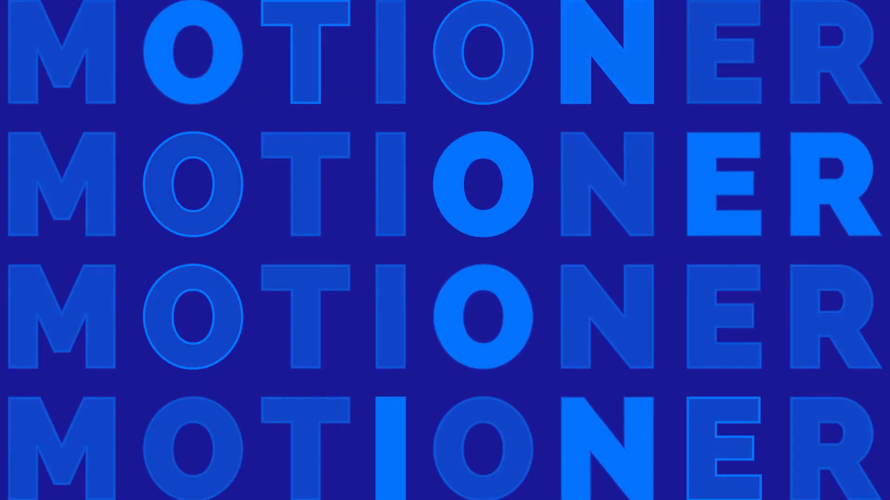